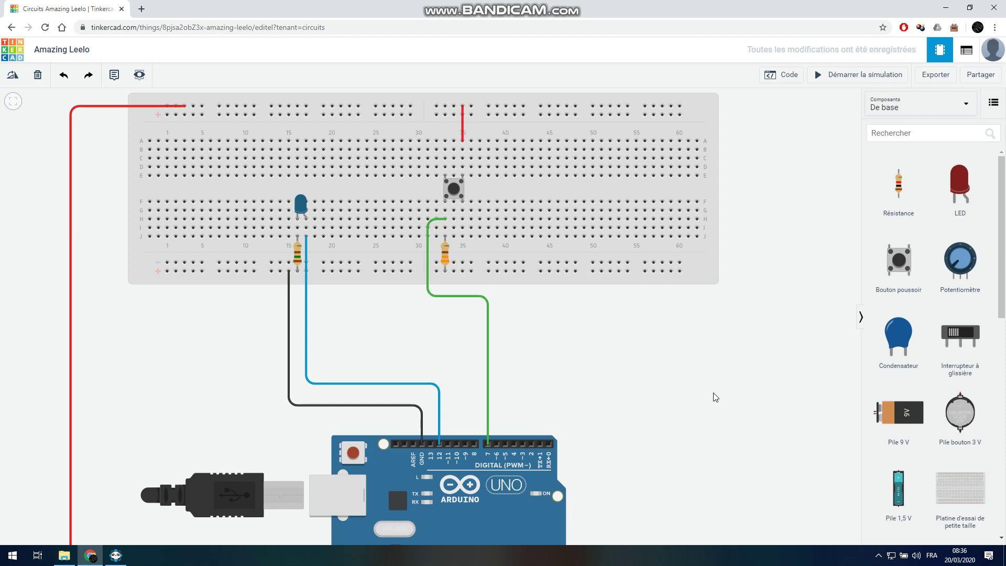
Add a second push button across the breadboard's centre gap at columns 45 to 47
click(898, 260)
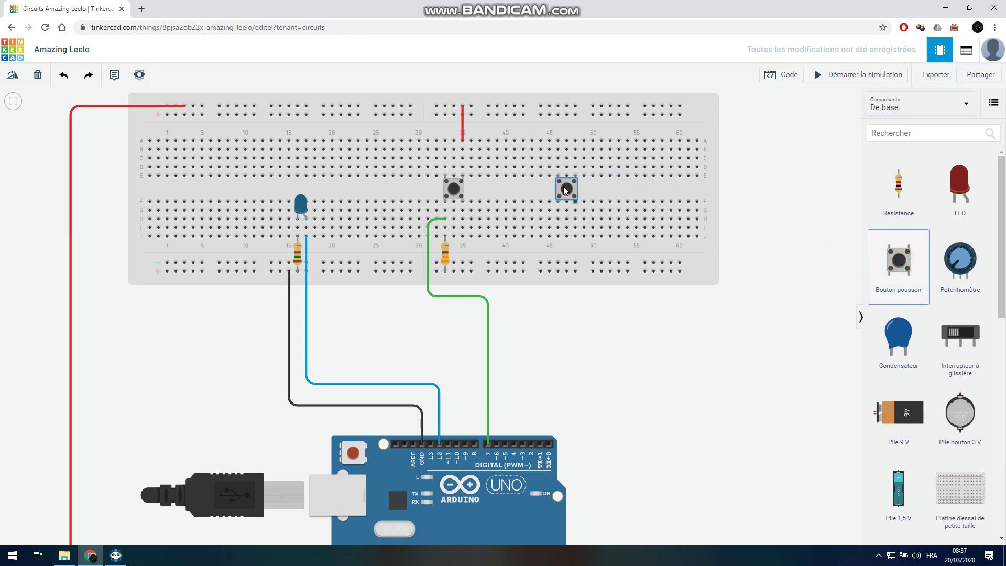
click(559, 190)
click(583, 381)
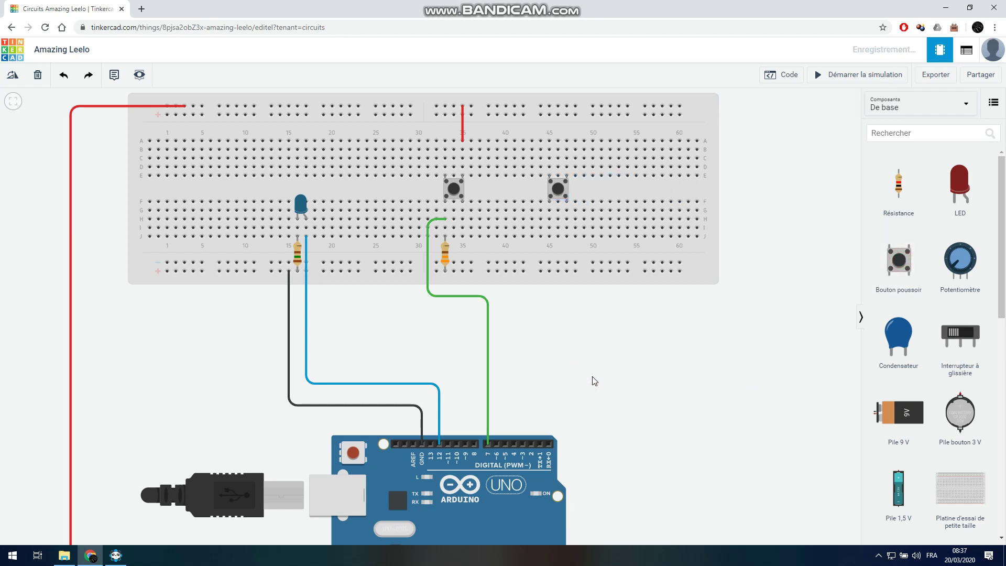
Duplicate the first button's 330 Ω resistor and place the copy at column 45, between row J and the lower rail
click(445, 254)
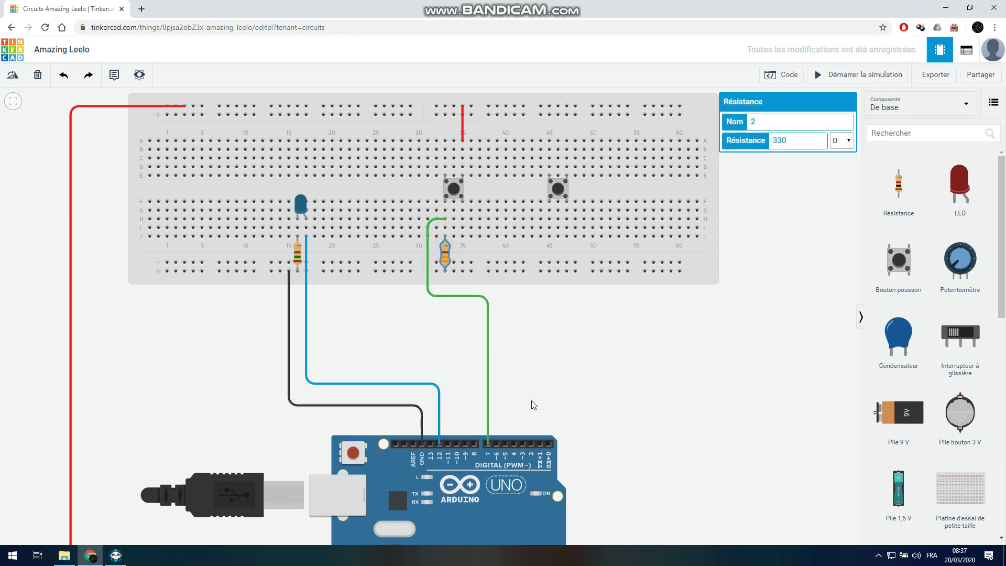
key(ctrl+c)
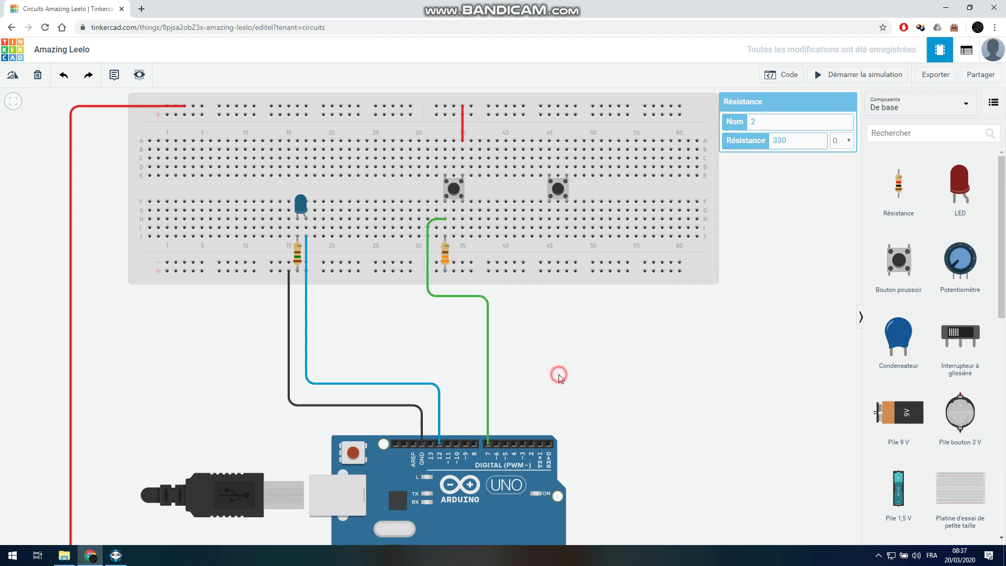
key(ctrl+v)
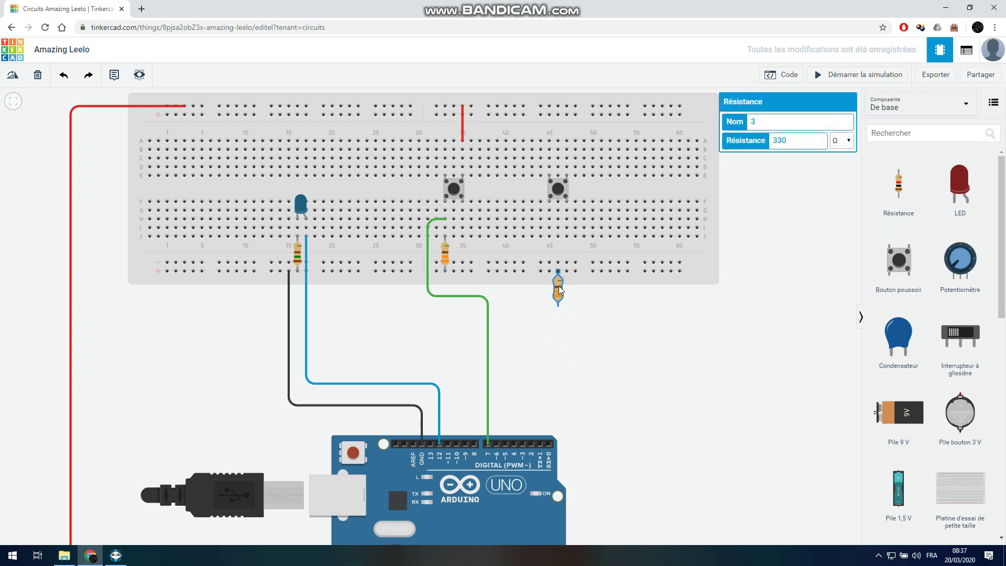
click(551, 255)
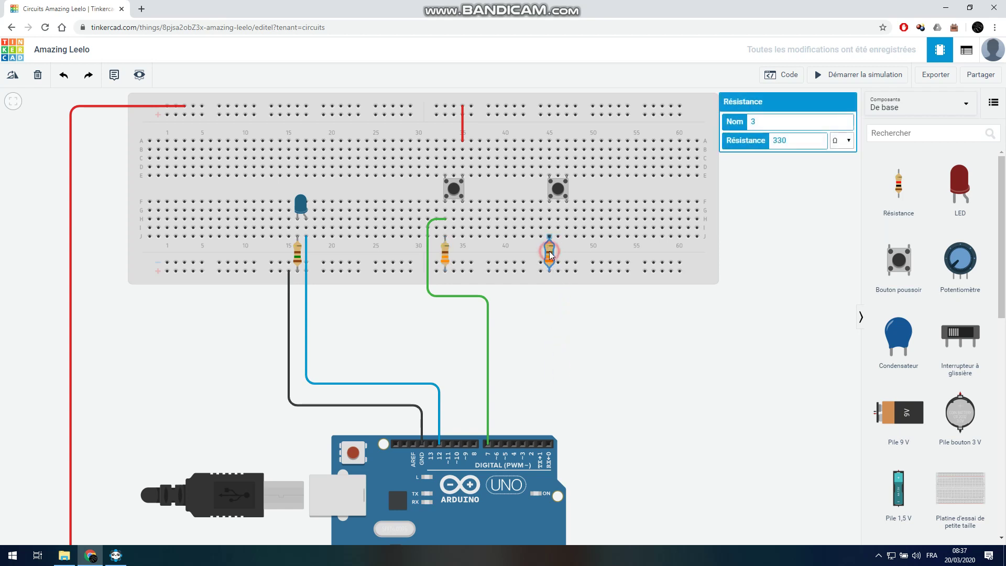
click(606, 341)
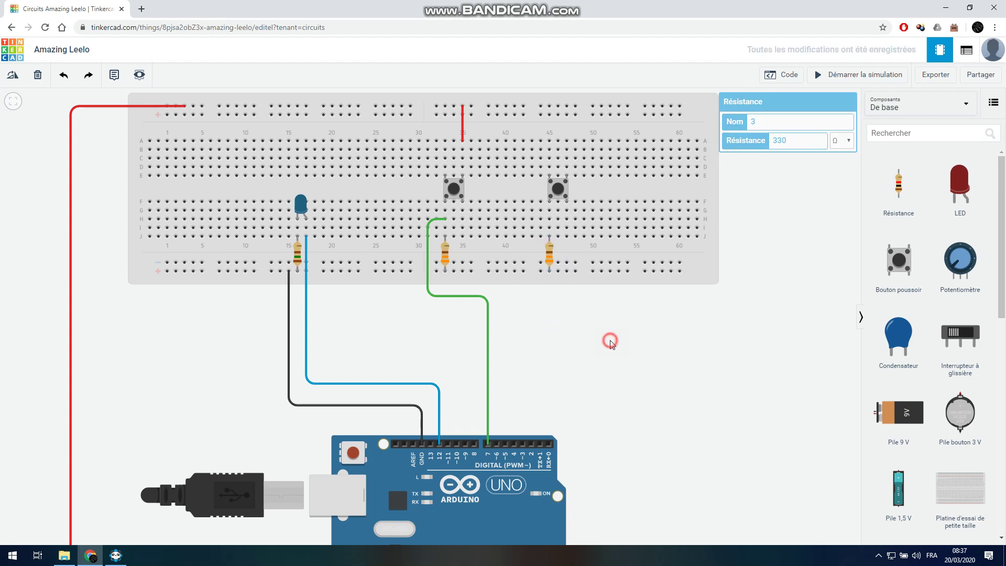
Wire A47 of the second button to the outer upper rail fed by the red supply wire, and colour the cable rouge
click(461, 121)
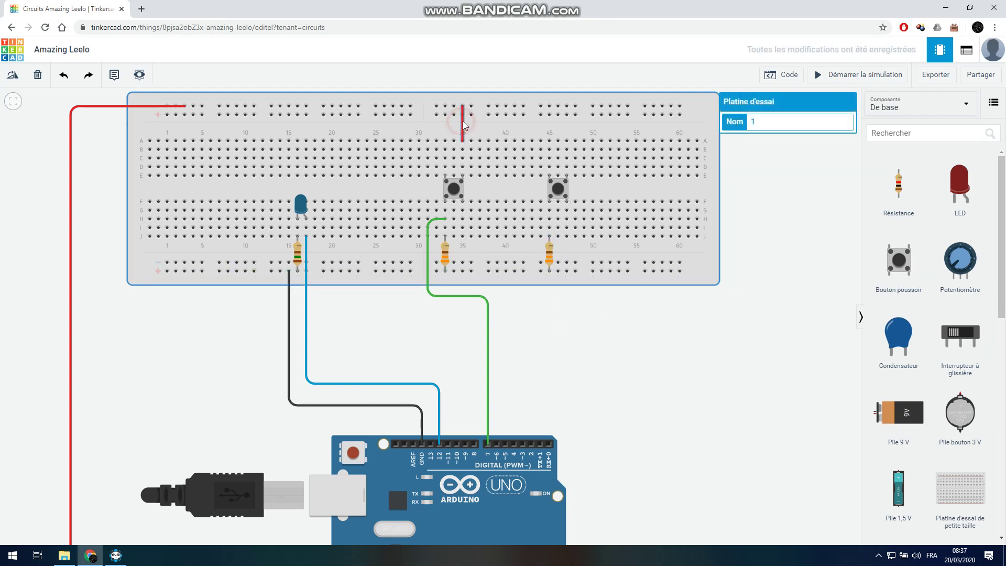
click(463, 121)
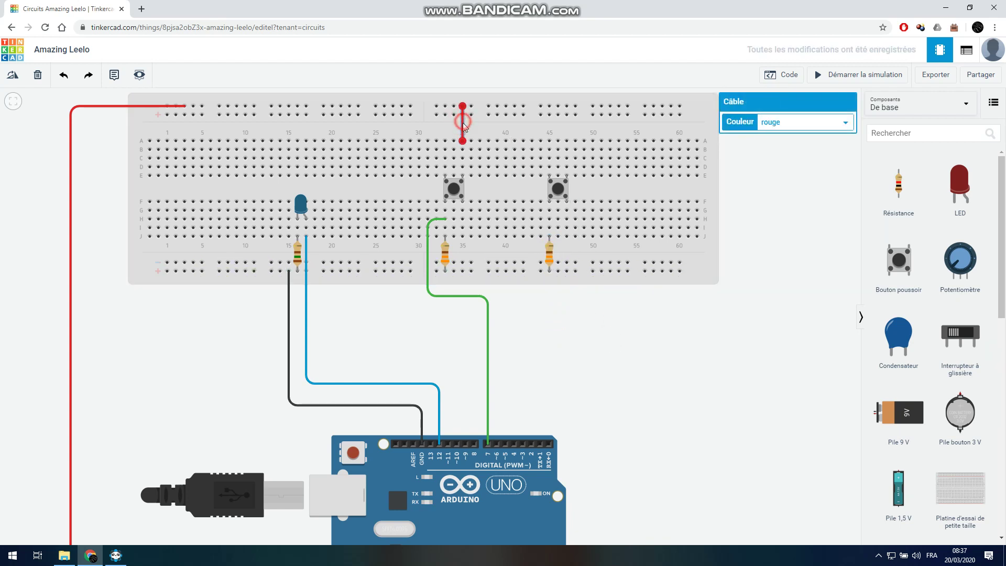
click(636, 385)
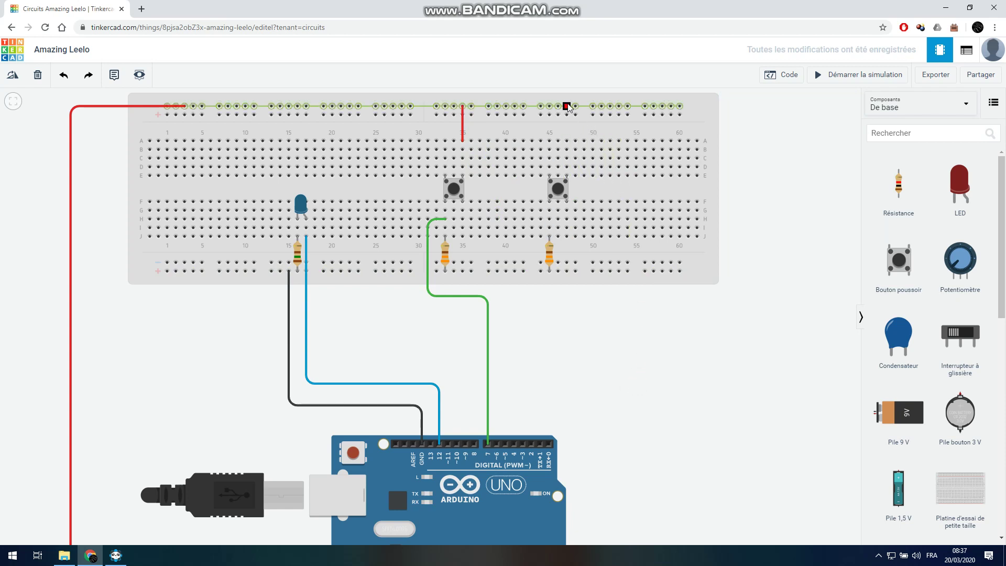
click(566, 142)
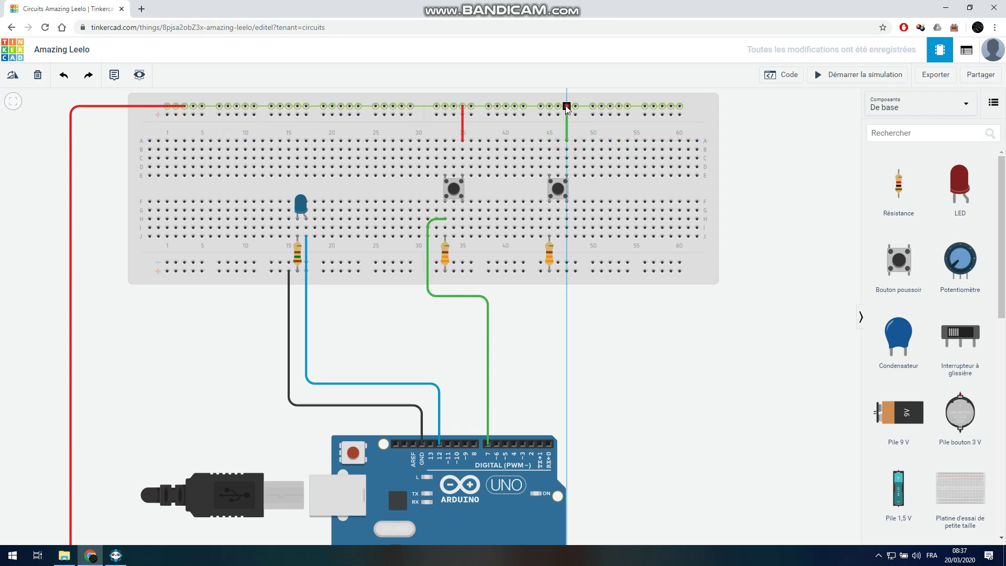
click(567, 106)
click(844, 124)
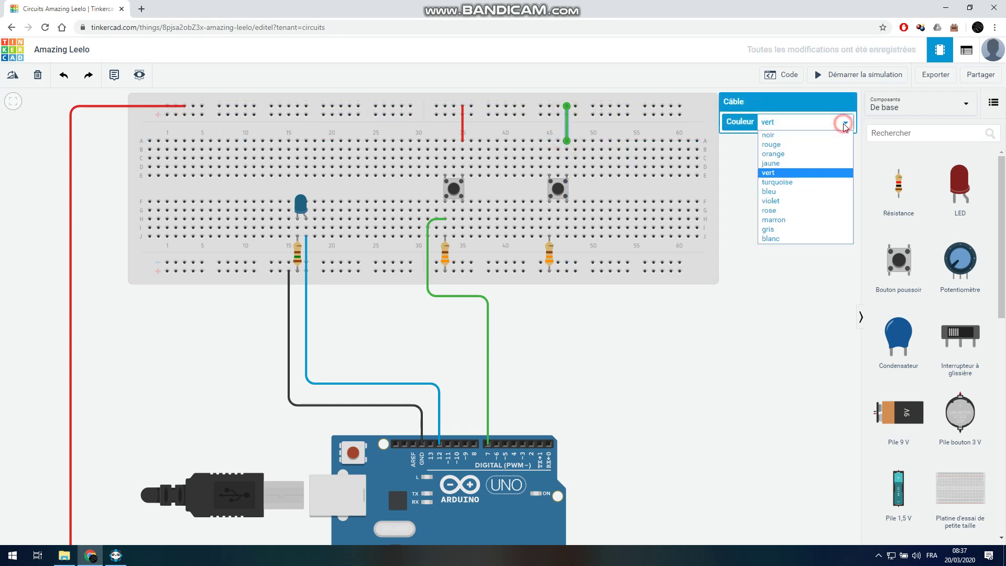
click(809, 143)
click(781, 237)
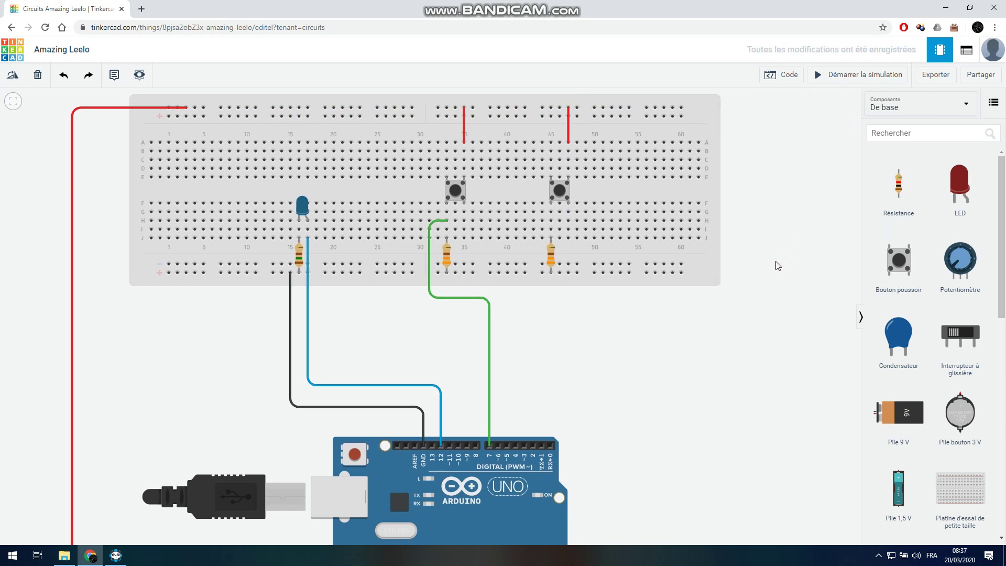
Connect H45 at the second button to Arduino digital pin 6 and bend the wire just below the breadboard beside the existing green wire
click(550, 220)
click(497, 445)
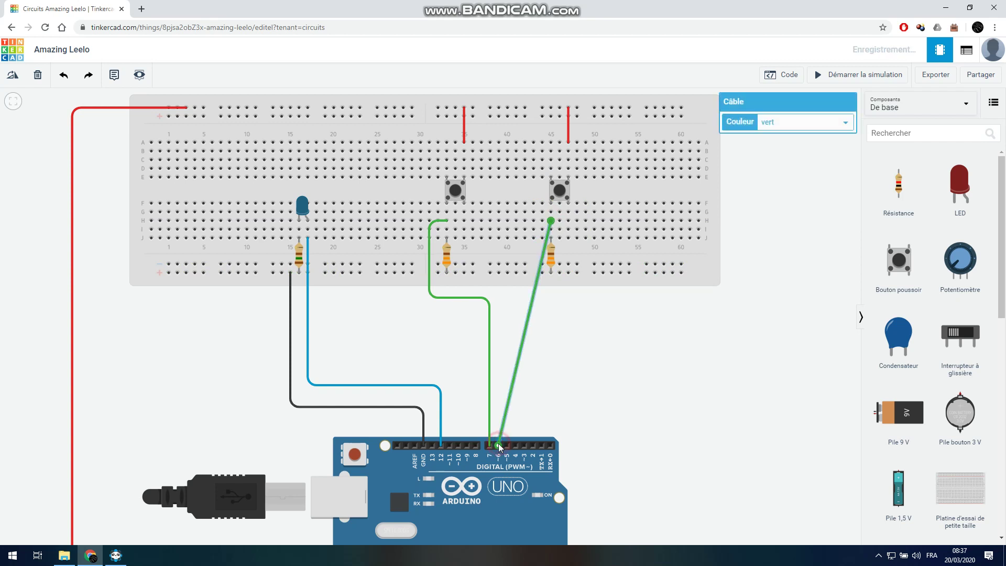
click(526, 318)
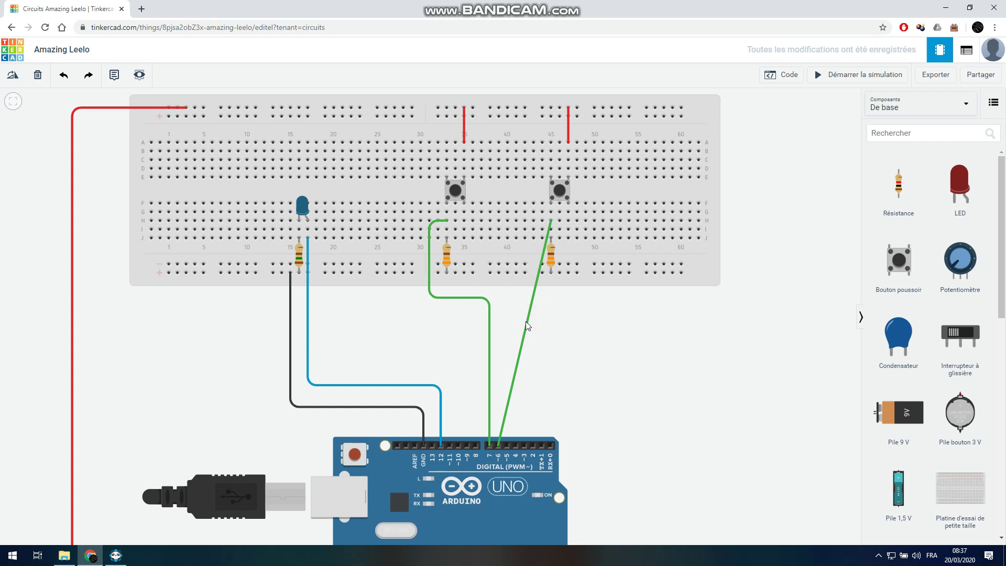
click(527, 319)
drag(530, 320, 501, 300)
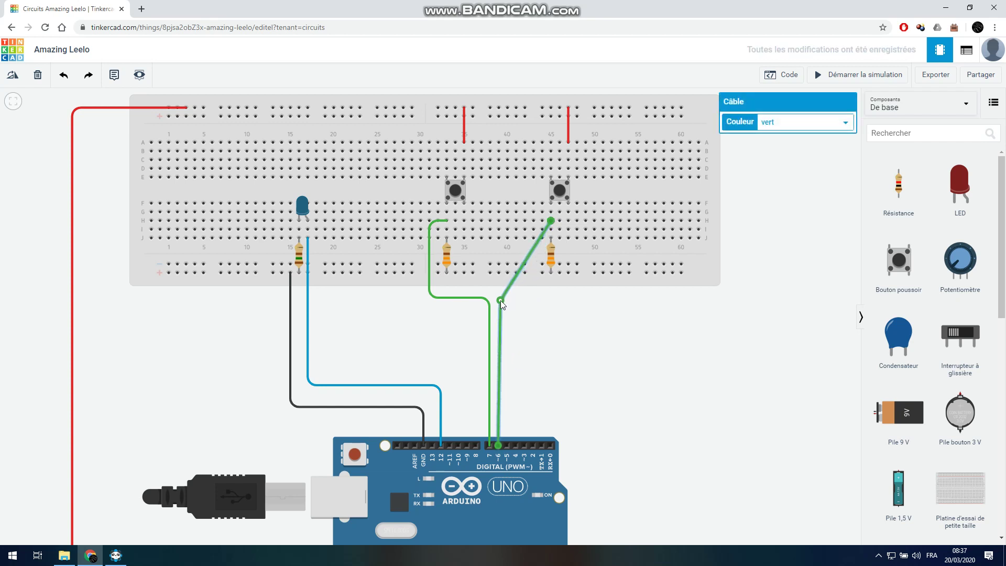
click(512, 278)
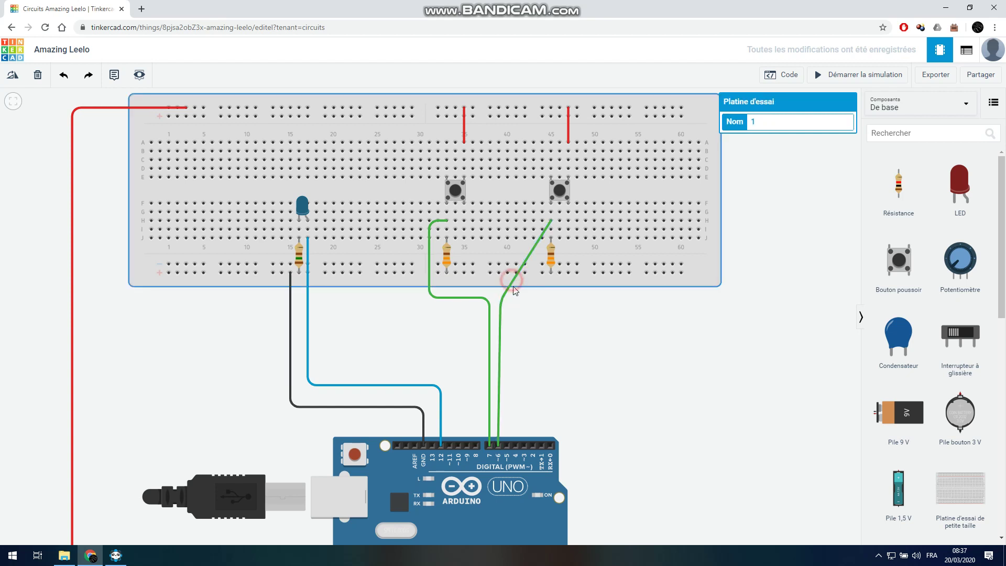
click(515, 272)
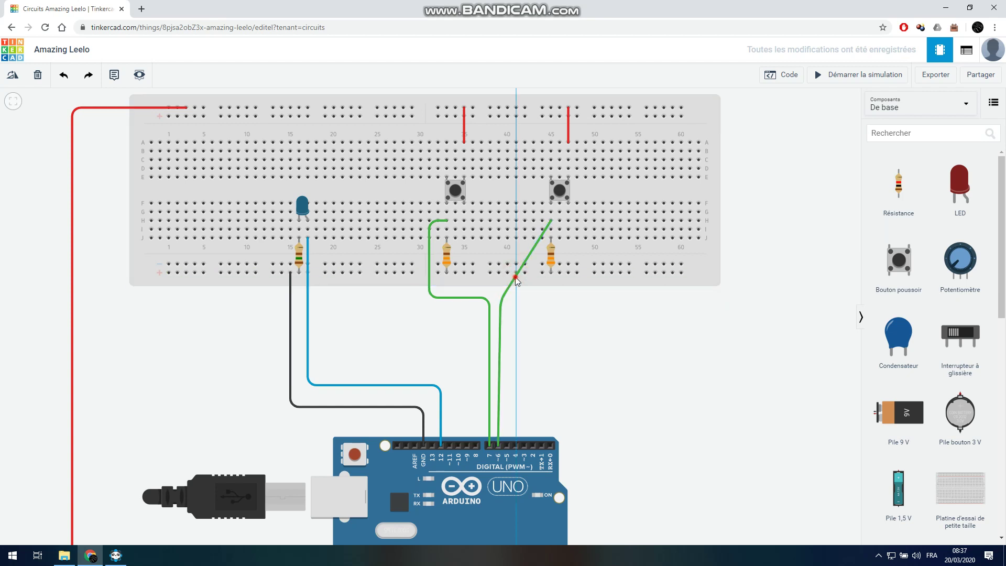
key(Escape)
click(527, 256)
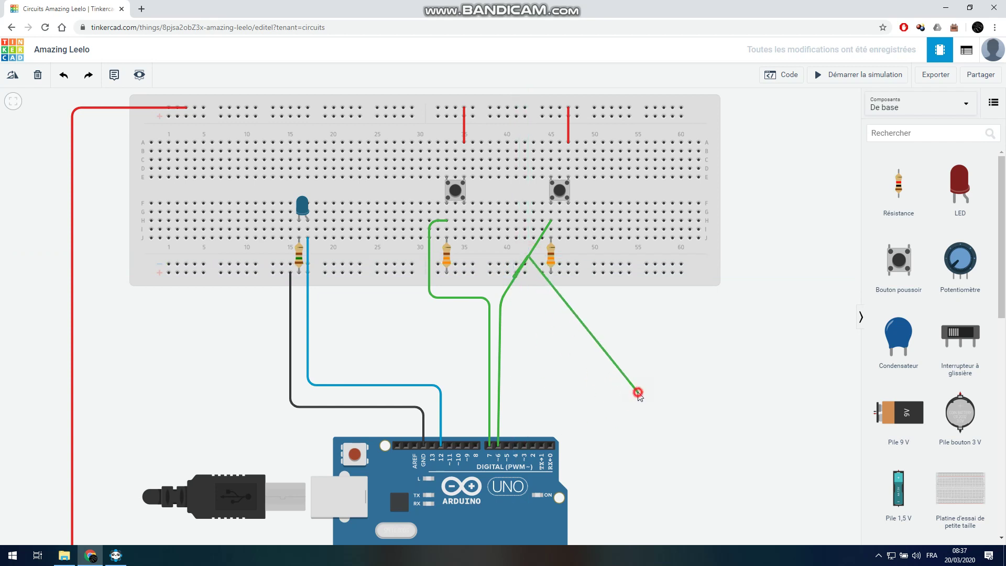
key(Escape)
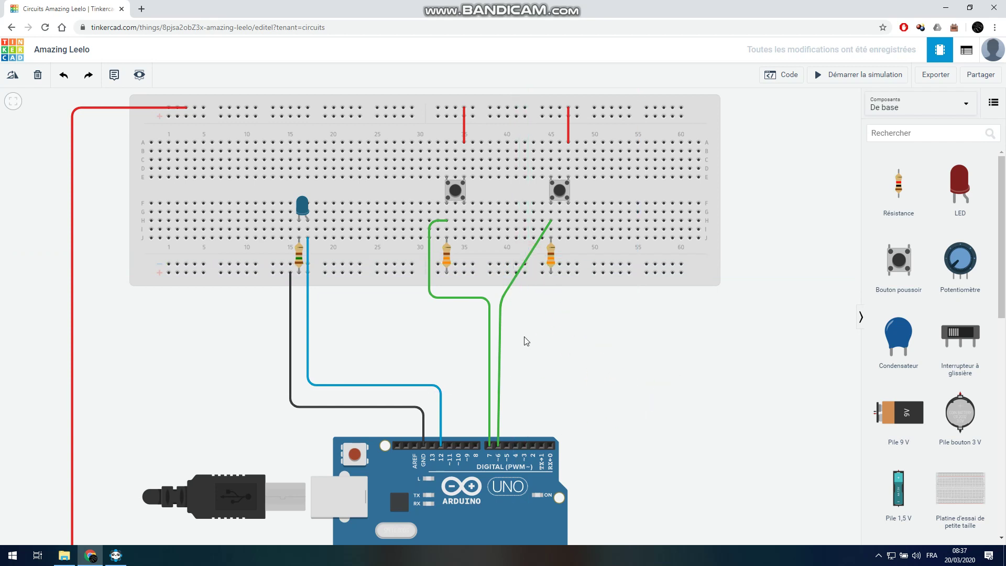
Add two more bends to the pin 6 wire so it runs around the resistor like the first button's wire
click(511, 286)
drag(512, 284, 520, 301)
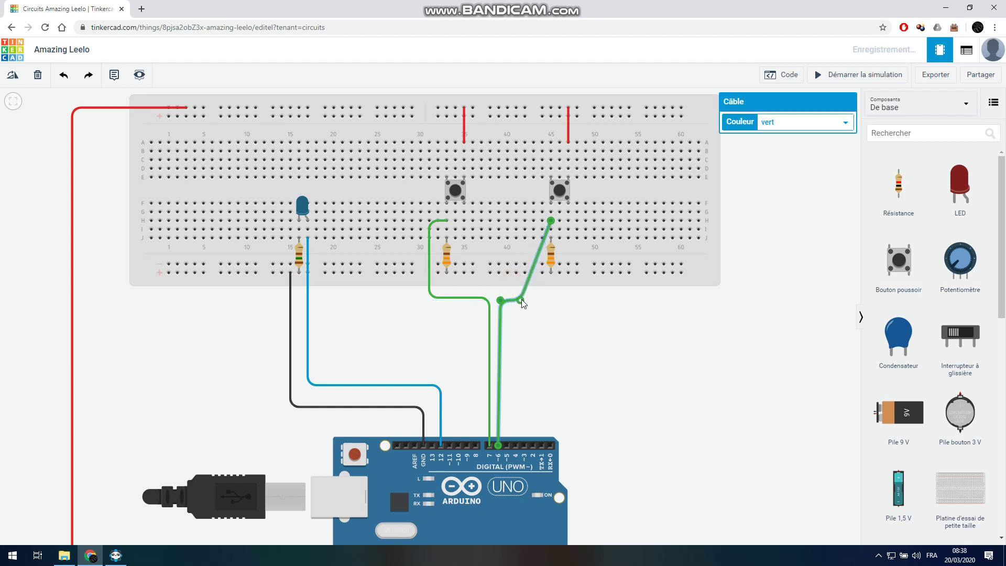
drag(540, 252, 521, 224)
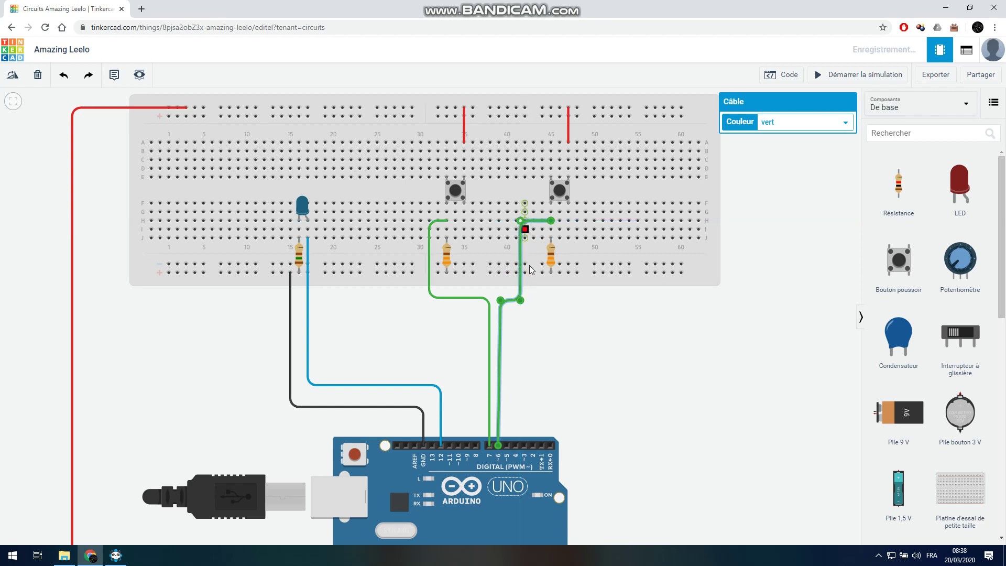
click(553, 332)
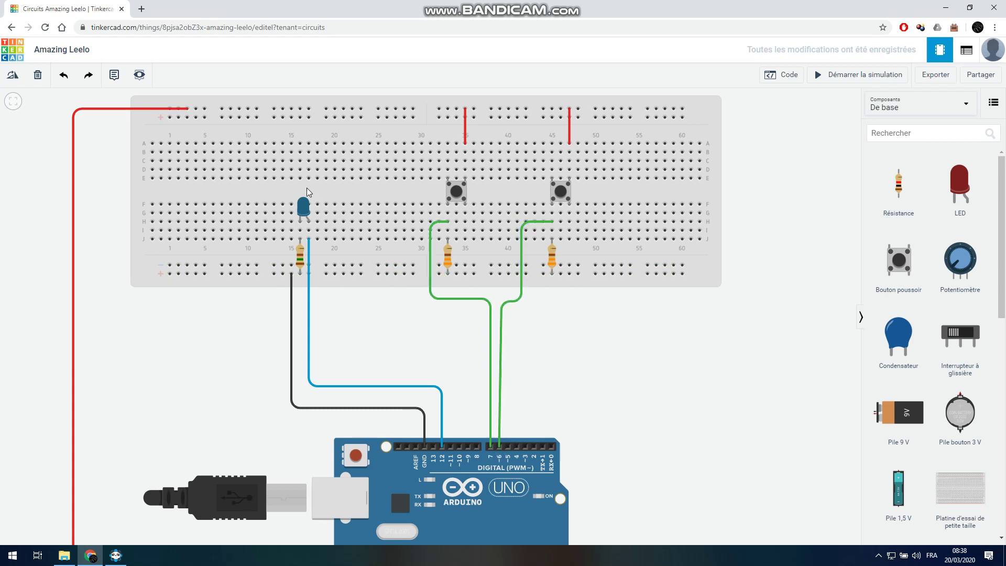
Switch to mBlock, empty the si condition and put the pin 7 state block into the second slot of a new et operator
click(116, 556)
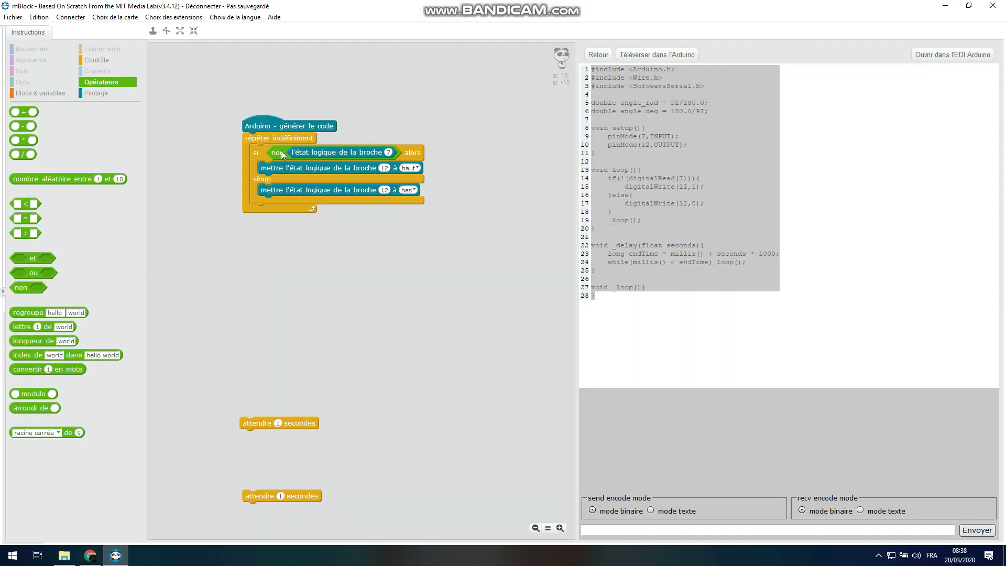
drag(281, 155, 212, 335)
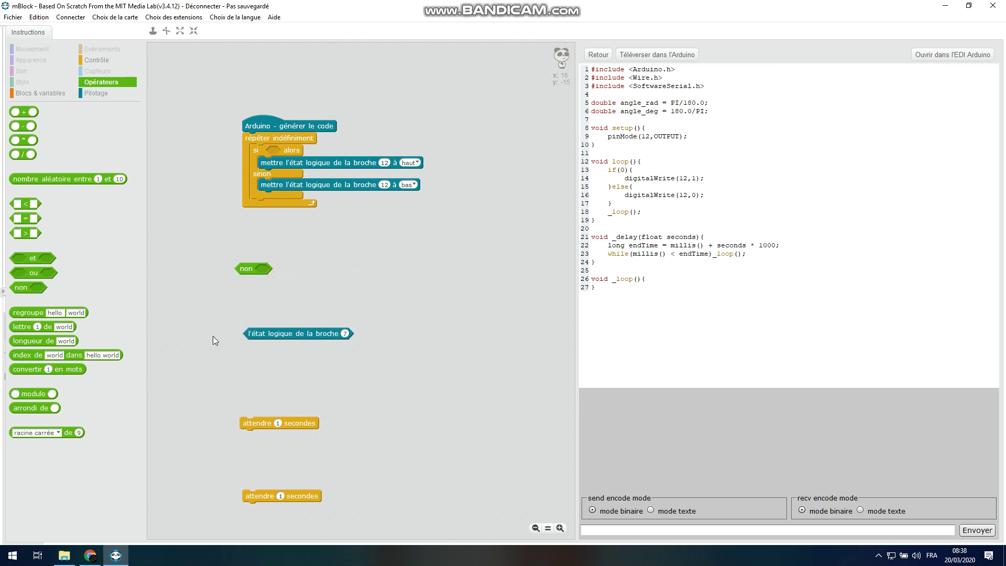
drag(32, 257, 245, 232)
drag(278, 334, 299, 234)
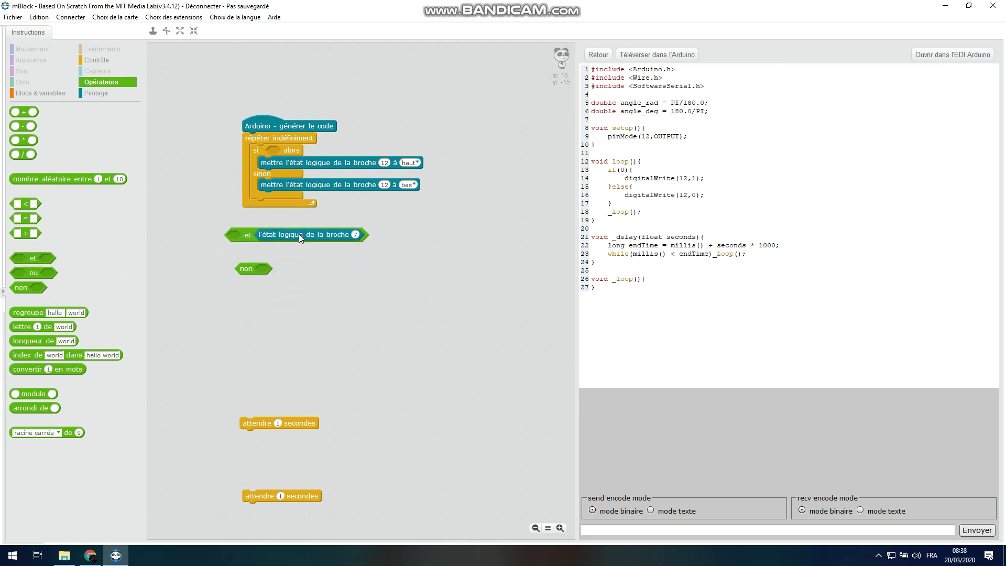
Duplicate the pin state block into the first et slot, set its pin to 6, and insert the et operator as the si condition
right_click(306, 235)
click(318, 241)
click(282, 238)
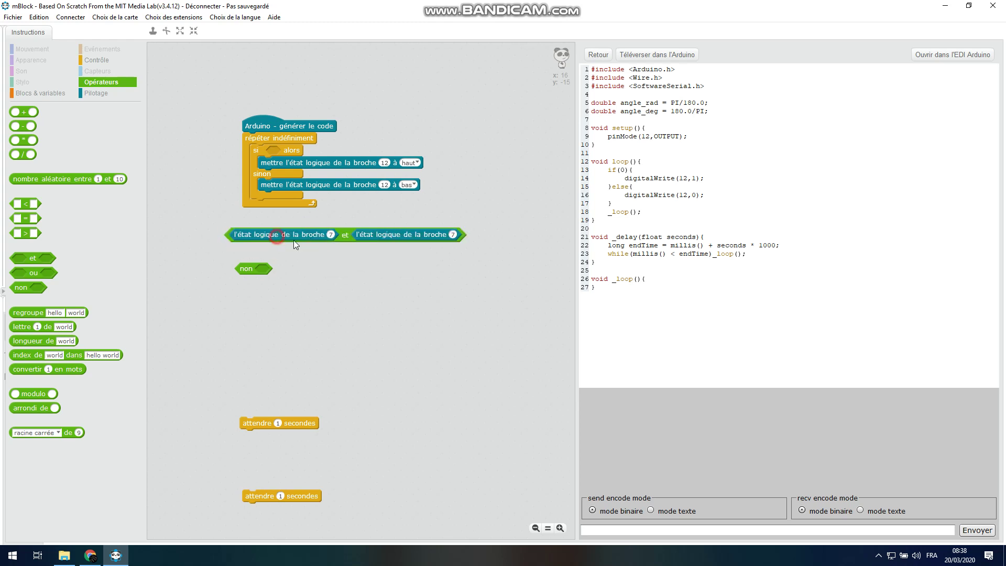
click(331, 234)
text(6)
click(341, 275)
drag(348, 242, 389, 163)
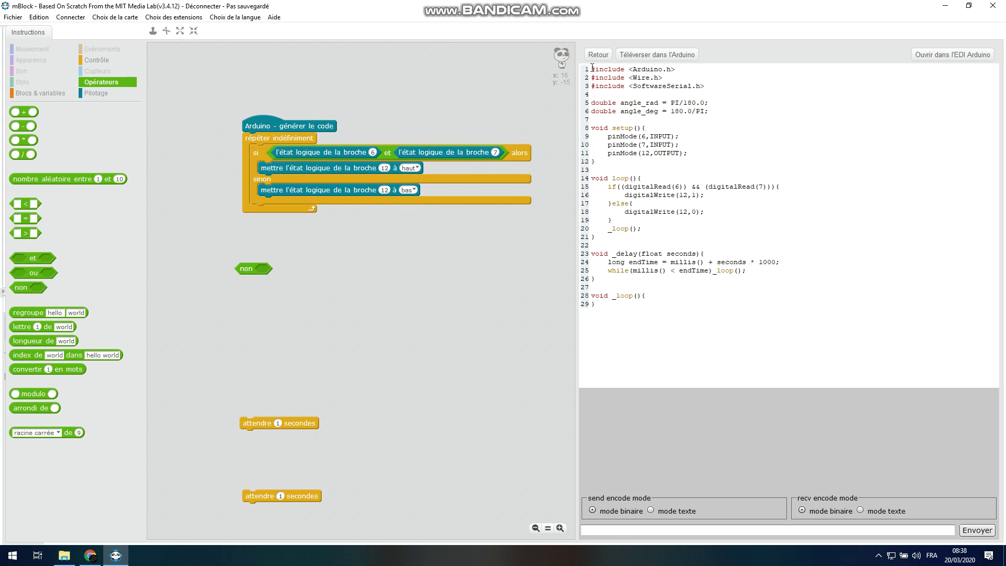
Copy all the generated Arduino code, switch to Tinkercad and replace the Arduino Uno's program with it
drag(592, 67, 628, 306)
key(ctrl+c)
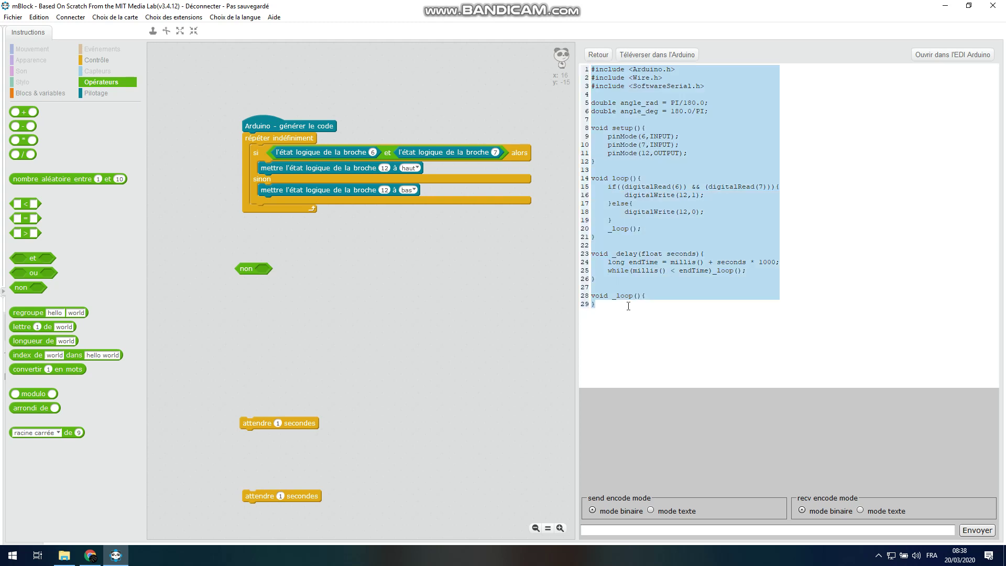
click(94, 555)
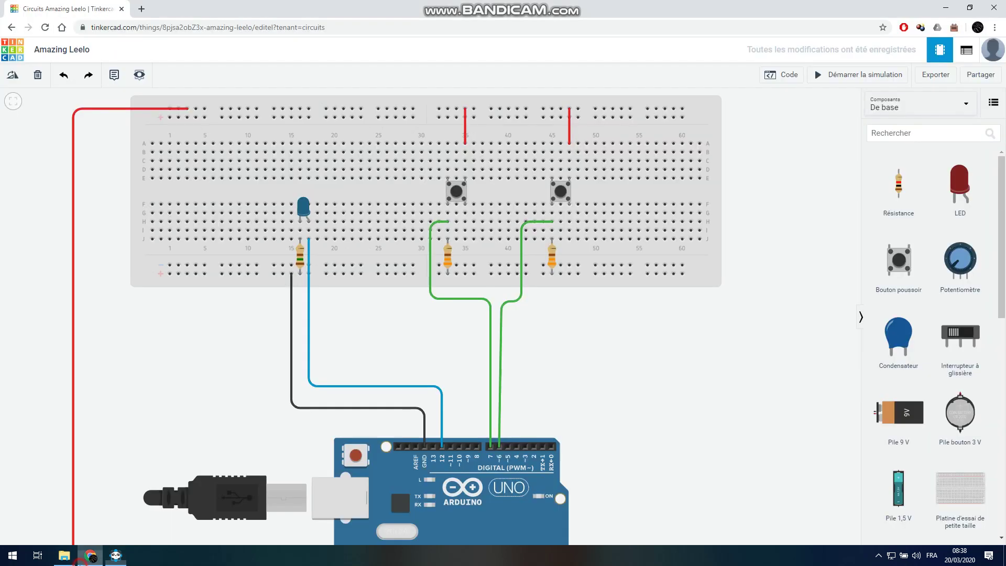
click(772, 78)
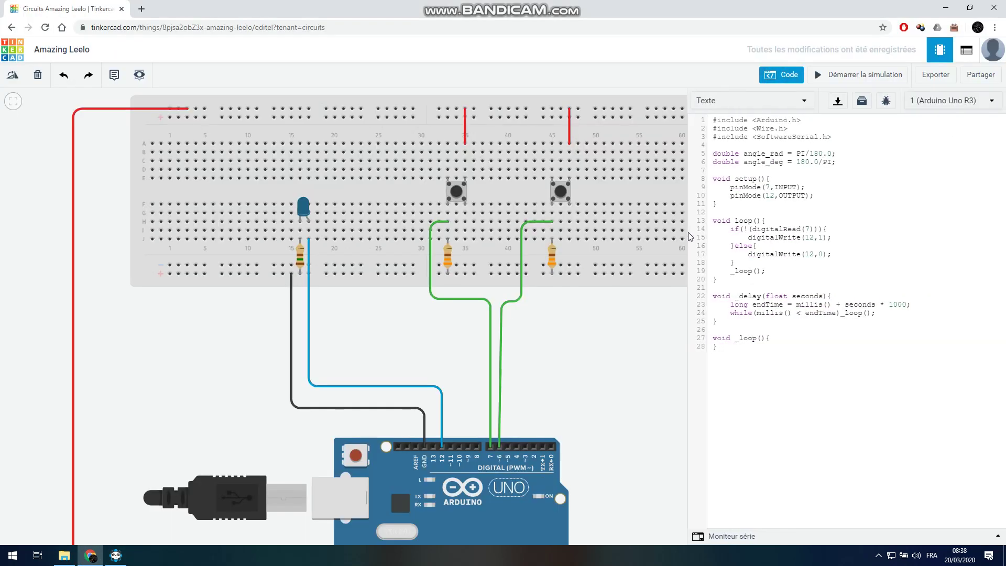
click(744, 204)
key(ctrl+a)
key(ctrl+v)
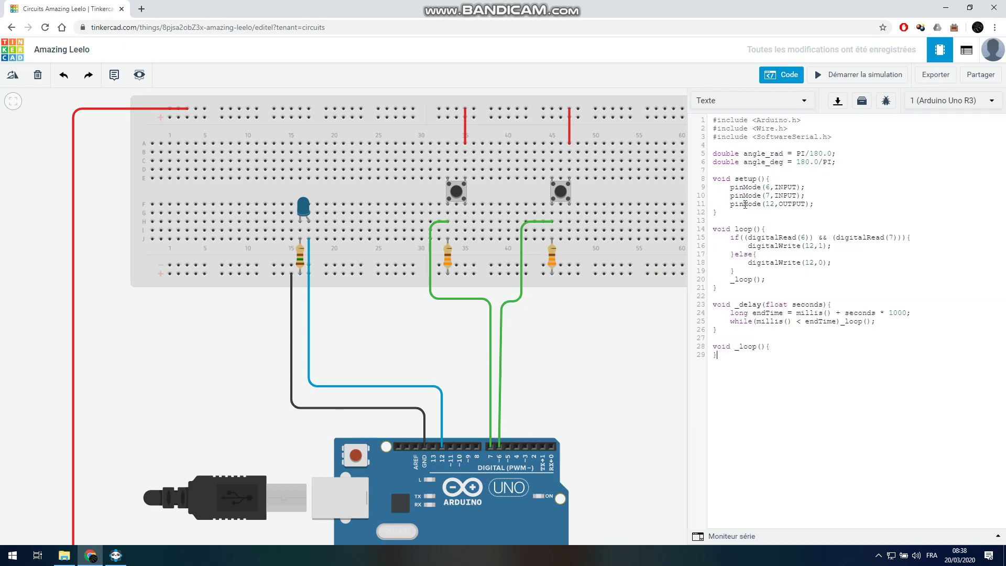
click(786, 78)
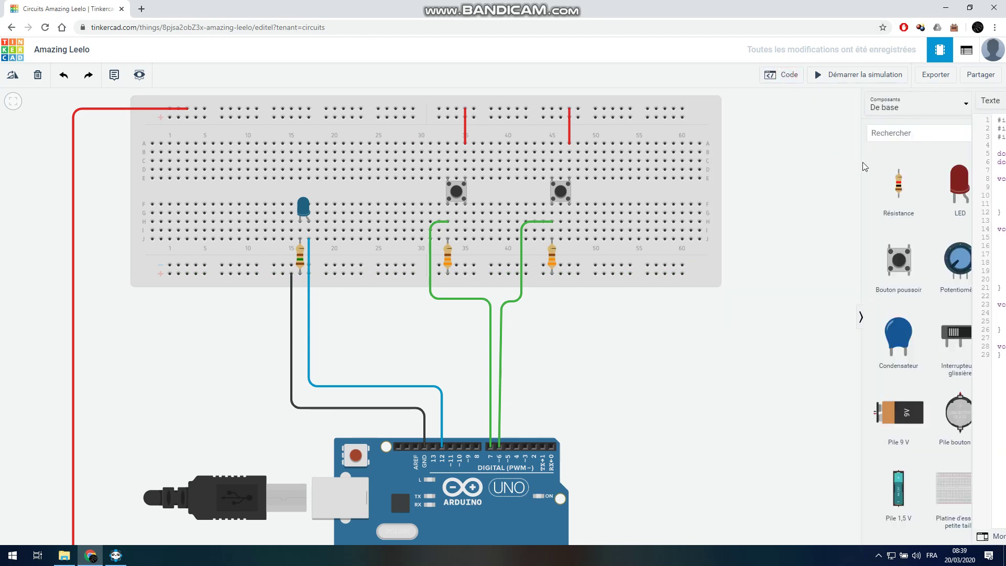
Run the simulation, test the second push button's effect on the LED, and stop the simulation
click(838, 75)
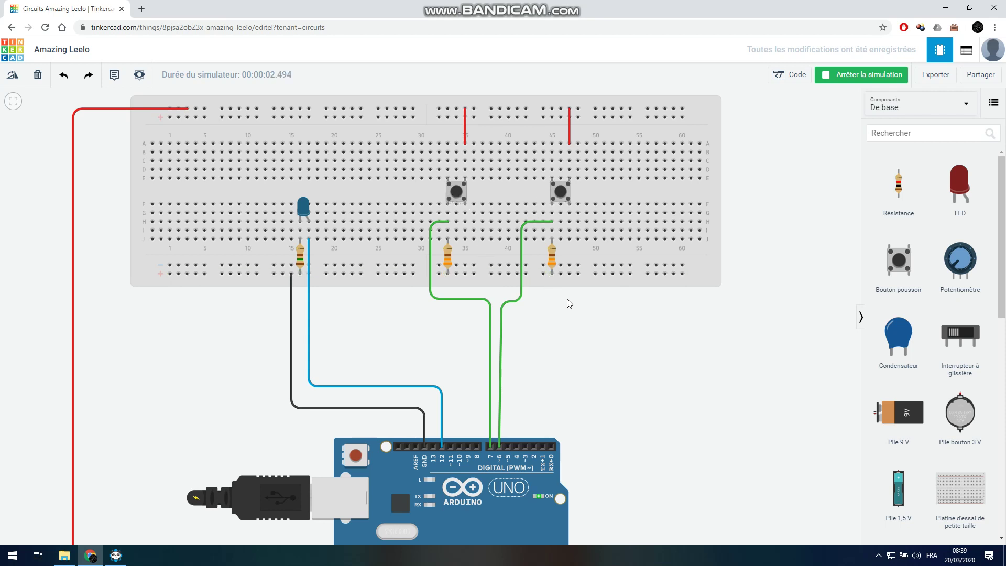
click(562, 197)
click(562, 197)
click(837, 76)
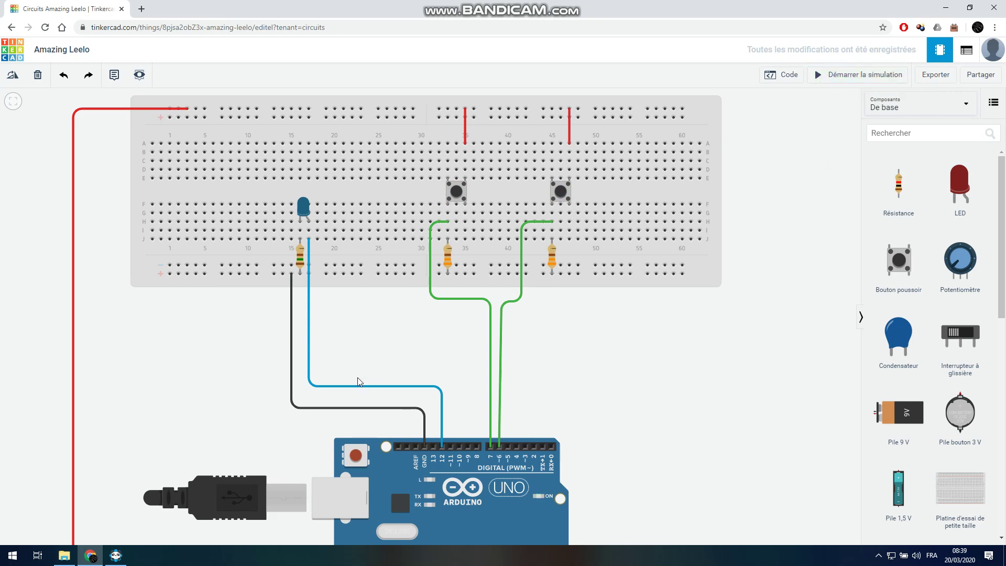
Switch to mBlock and replace the si condition's et operator with an ou operator holding the pin 6 and pin 7 state blocks
click(115, 557)
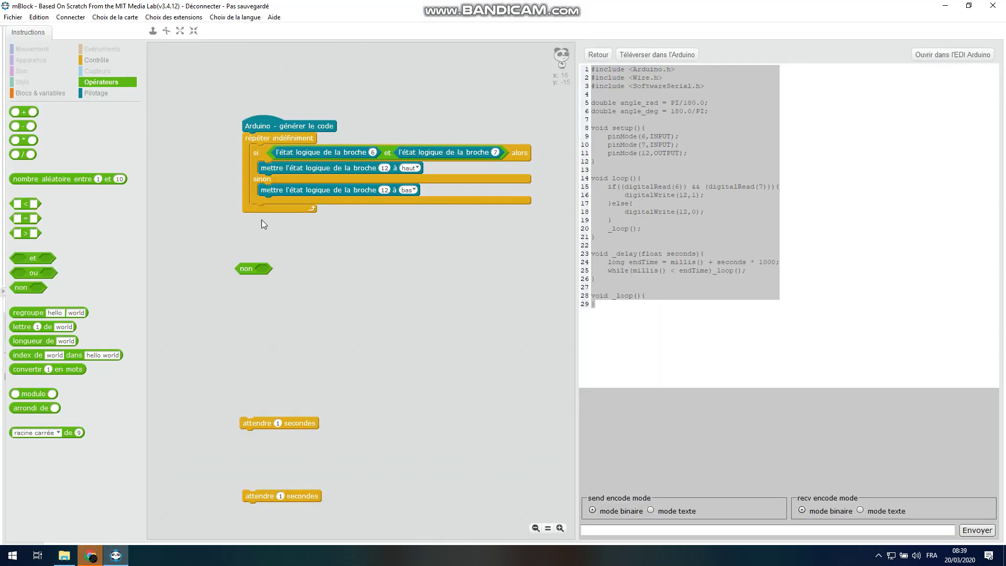
drag(387, 150, 356, 294)
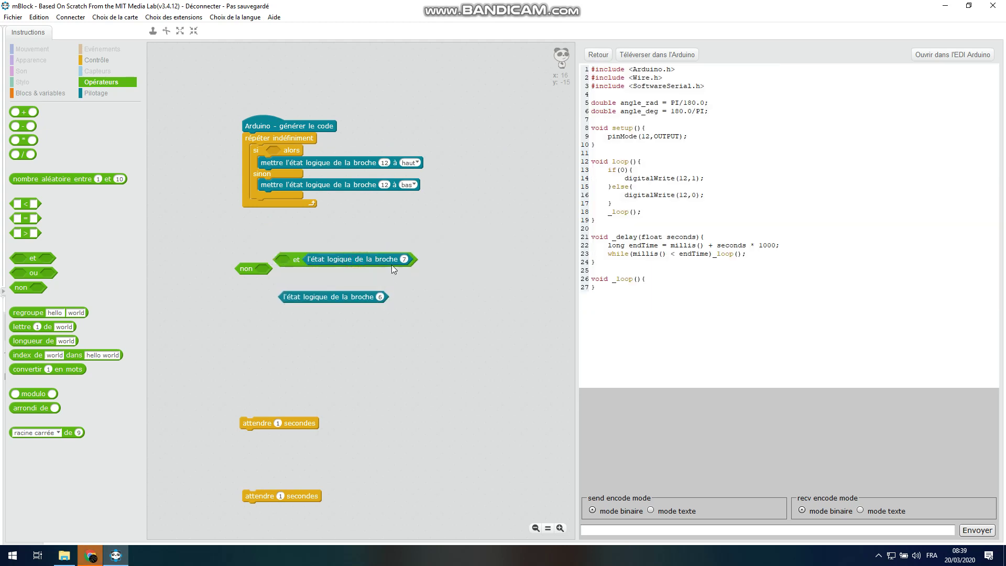
drag(394, 263, 444, 328)
drag(31, 272, 345, 224)
drag(330, 293, 378, 231)
drag(423, 331, 394, 157)
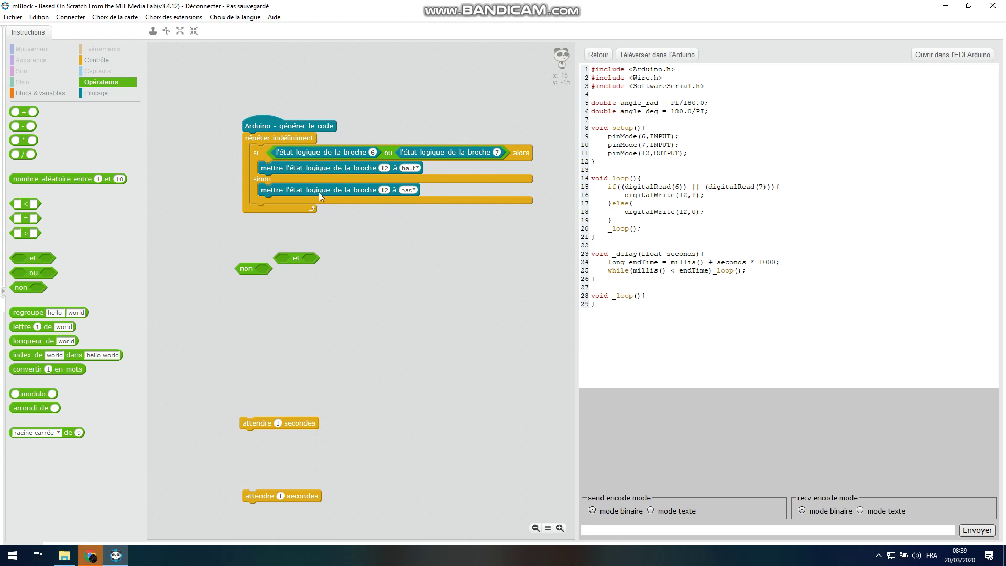
Copy all the generated Arduino code, switch to Tinkercad and replace the Arduino Uno's program with the ou version
drag(593, 68, 640, 302)
key(ctrl+c)
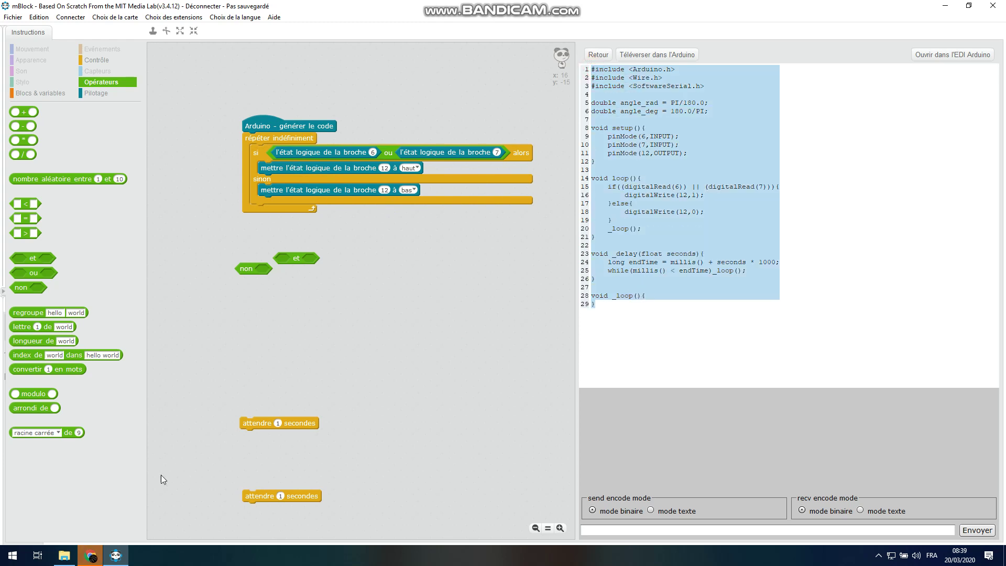
click(90, 555)
click(786, 76)
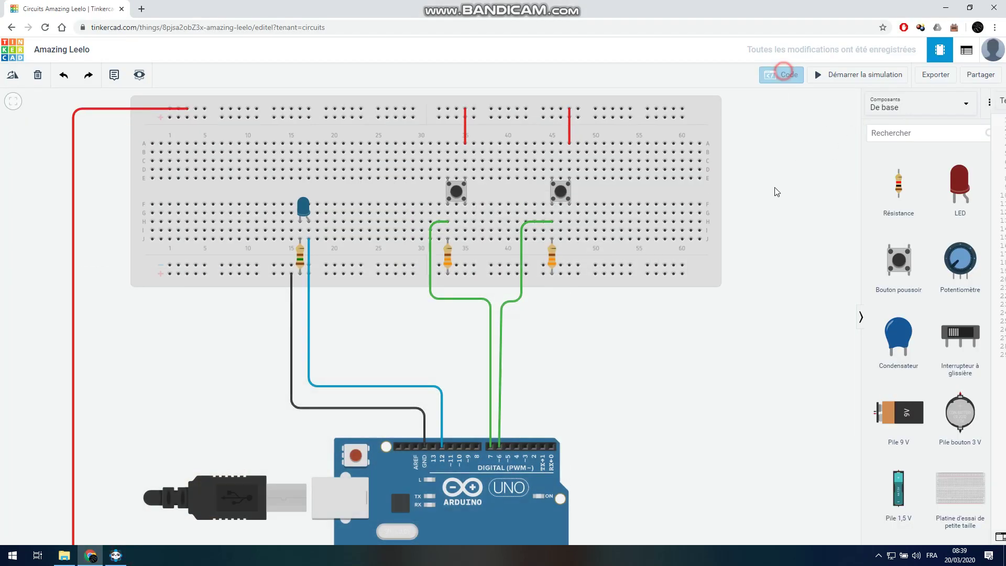
key(ctrl+a)
key(ctrl+v)
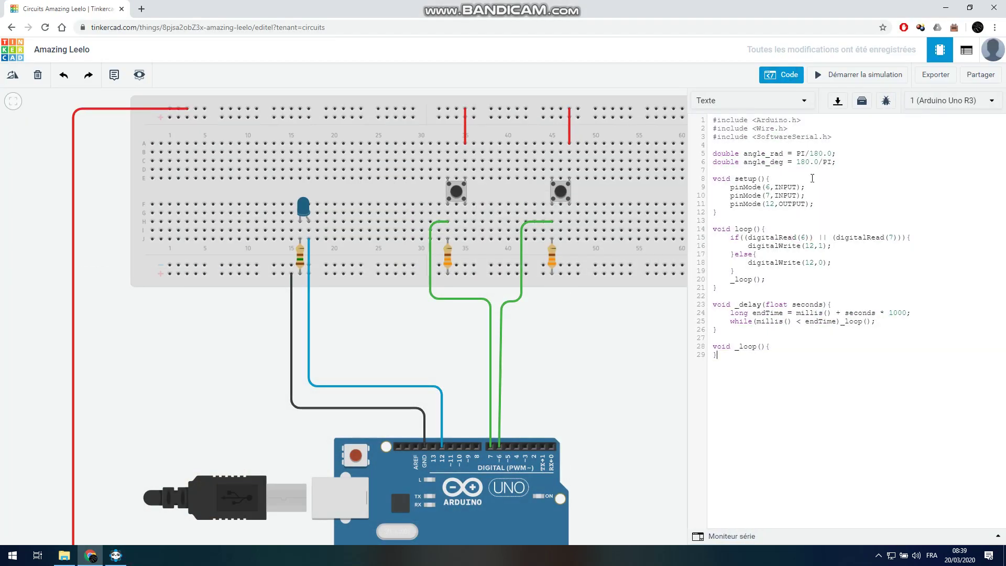
click(781, 74)
Run the simulation, test each push button's effect on the LED twice, and stop the simulation
click(854, 74)
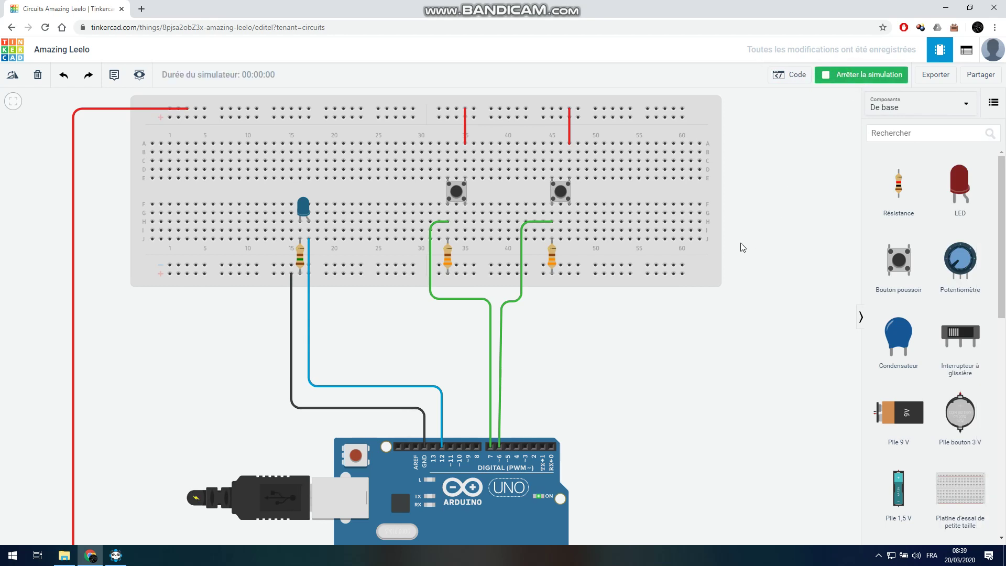
click(460, 197)
click(562, 192)
click(465, 193)
click(561, 192)
click(835, 80)
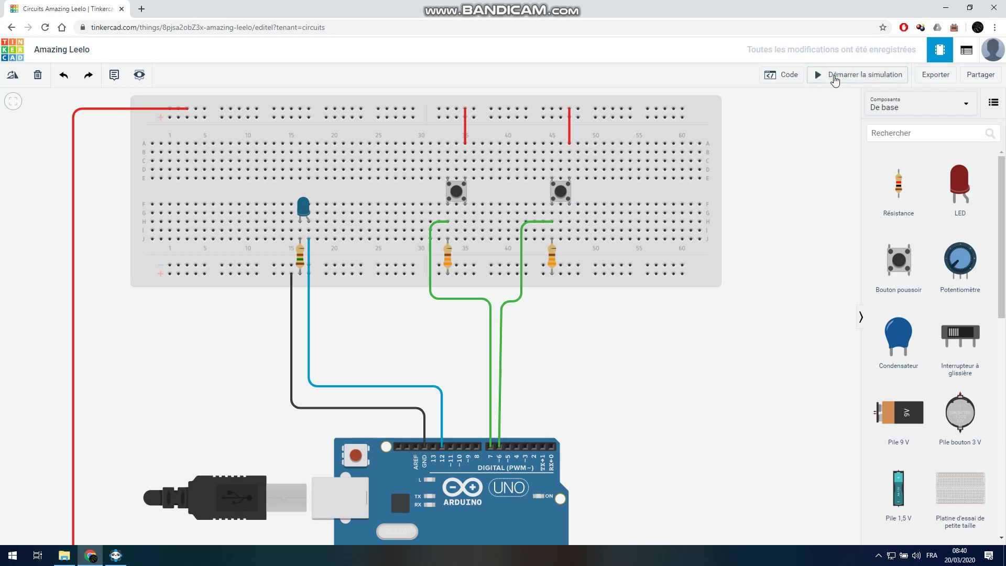
Change the operator between the two digitalRead calls in the if condition to &&, and briefly run the simulation
click(790, 76)
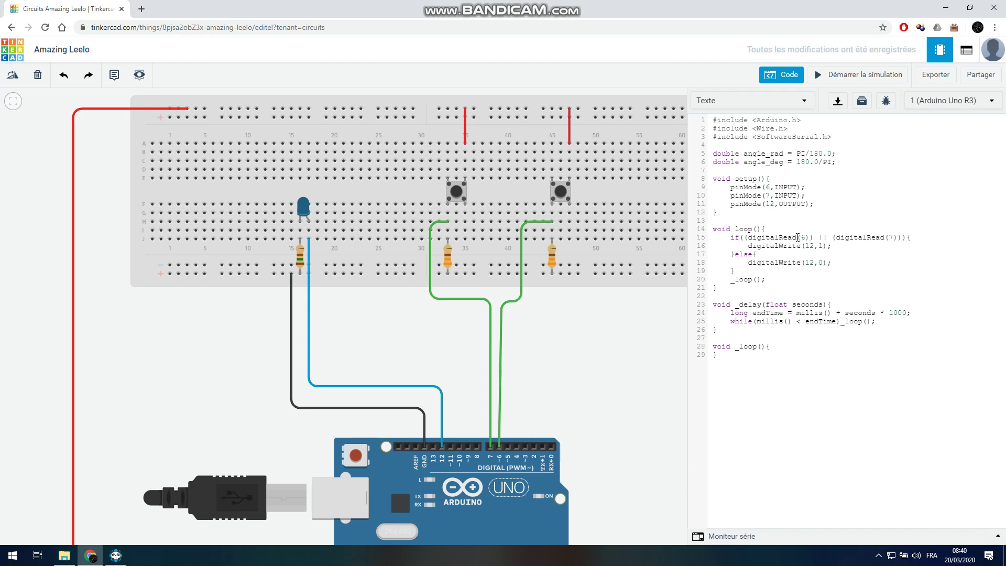
drag(731, 237, 922, 234)
click(864, 251)
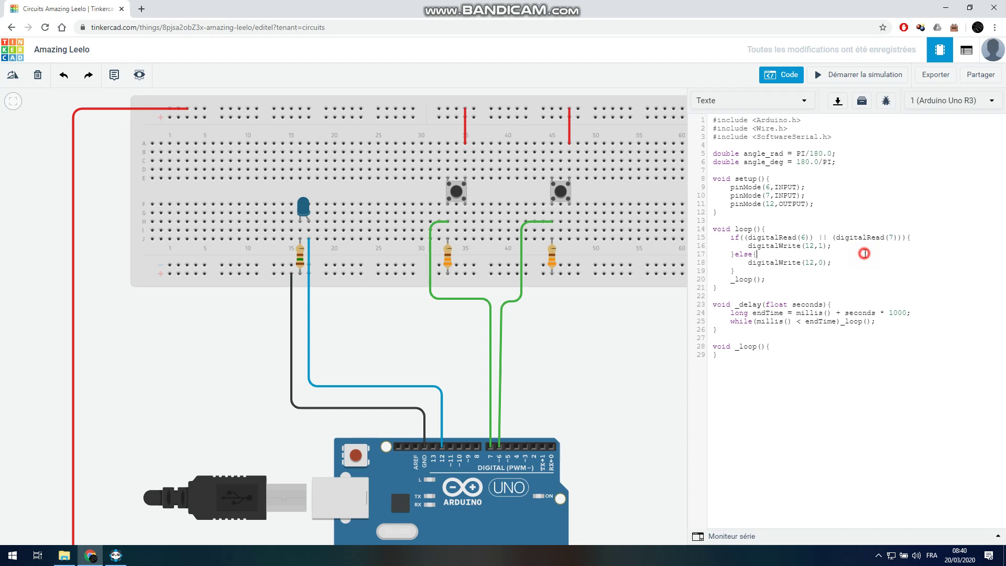
double_click(821, 237)
text(&&)
click(783, 75)
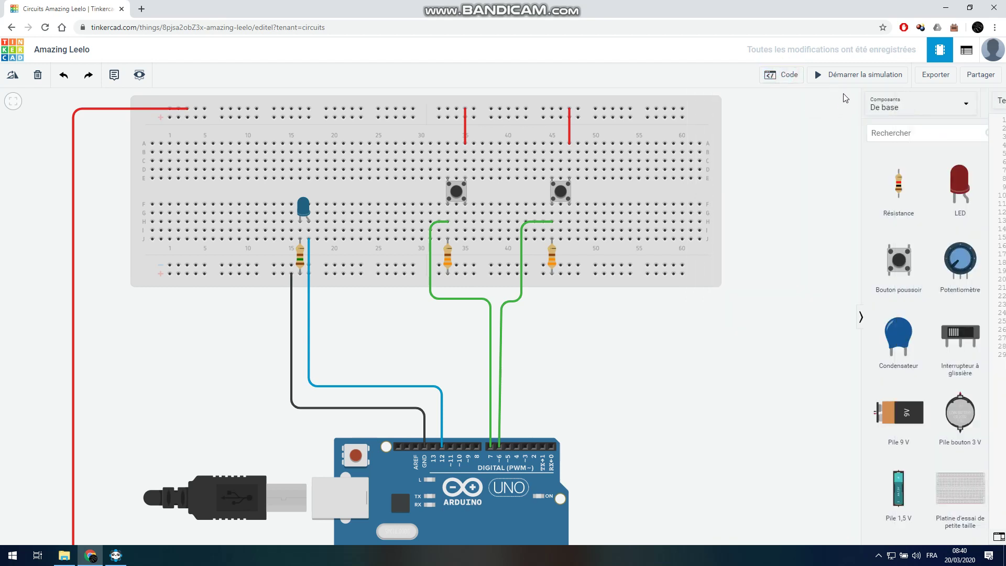
click(842, 78)
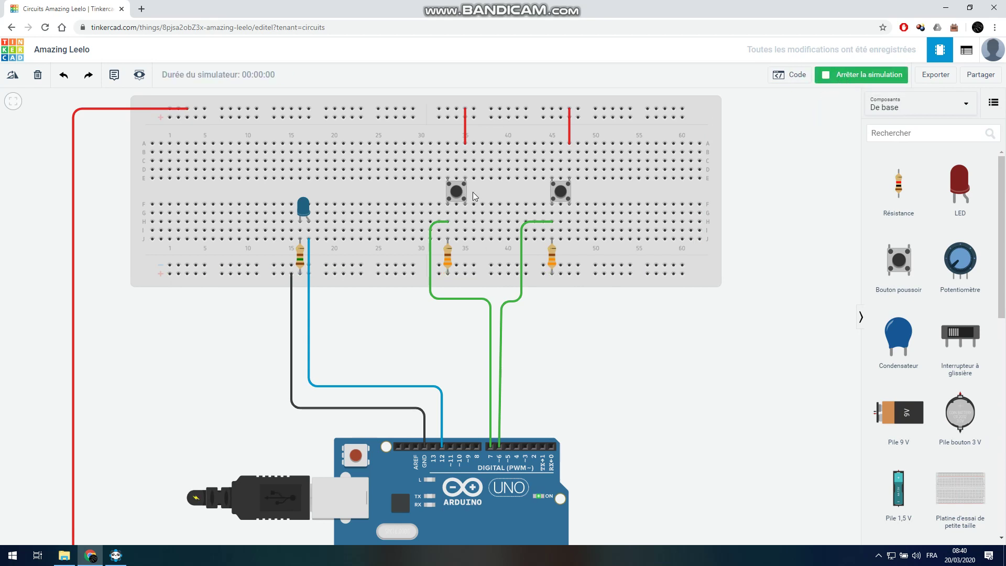
click(842, 76)
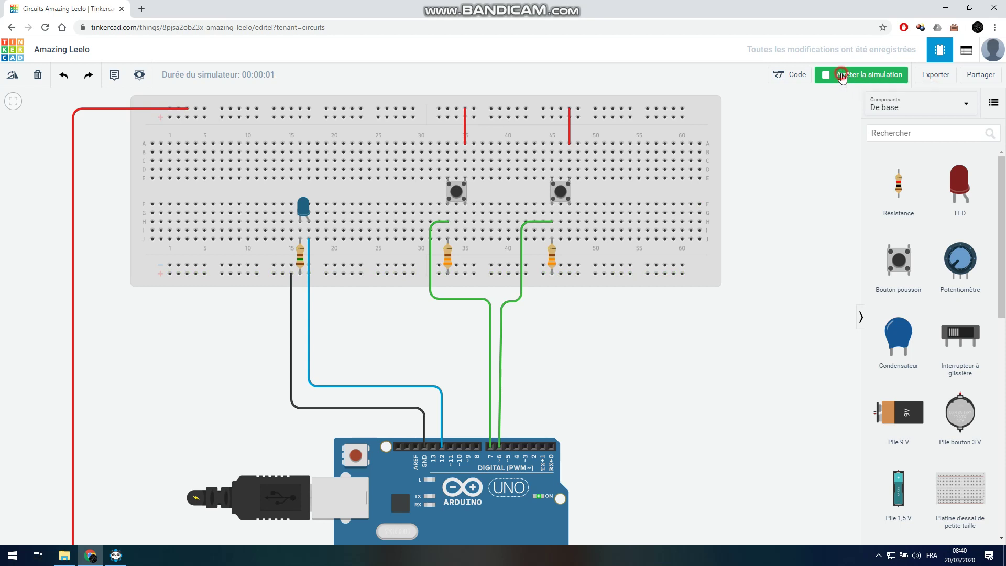
Set the operator between the two digitalRead calls in the if condition back to ||
click(790, 77)
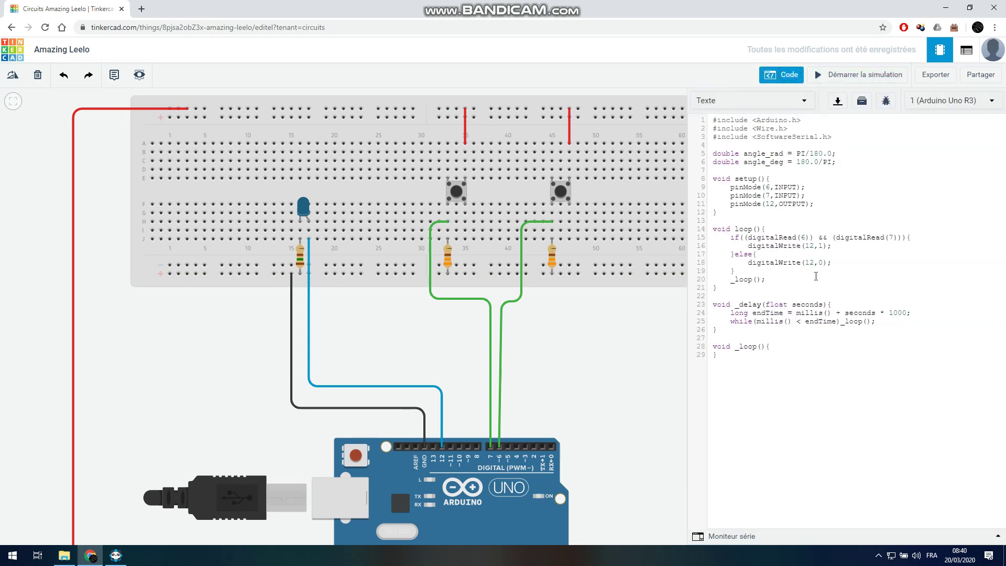
drag(819, 235, 828, 234)
text(||)
click(781, 75)
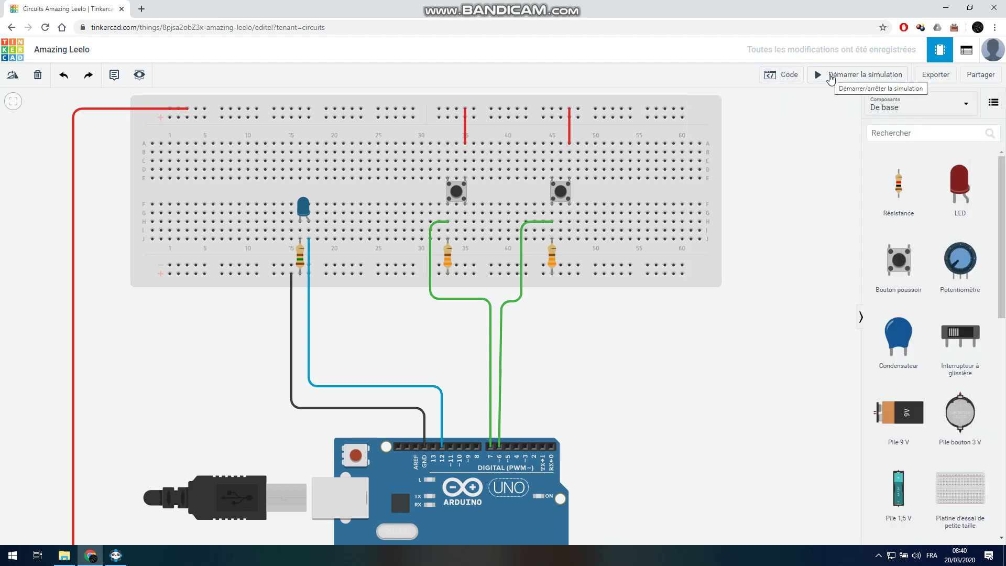
Run the simulation again, test both push buttons one after the other, and stop it
click(830, 76)
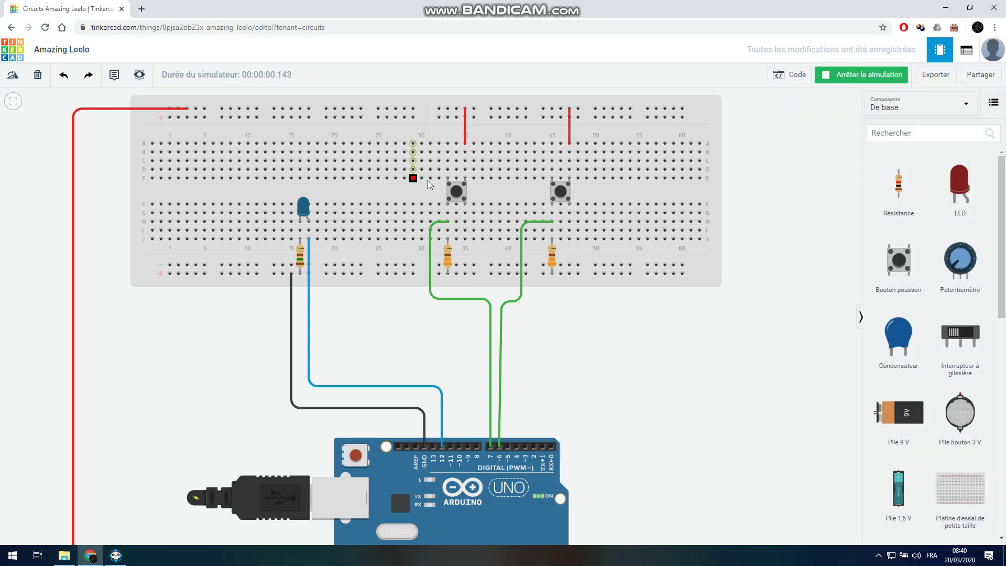
click(460, 189)
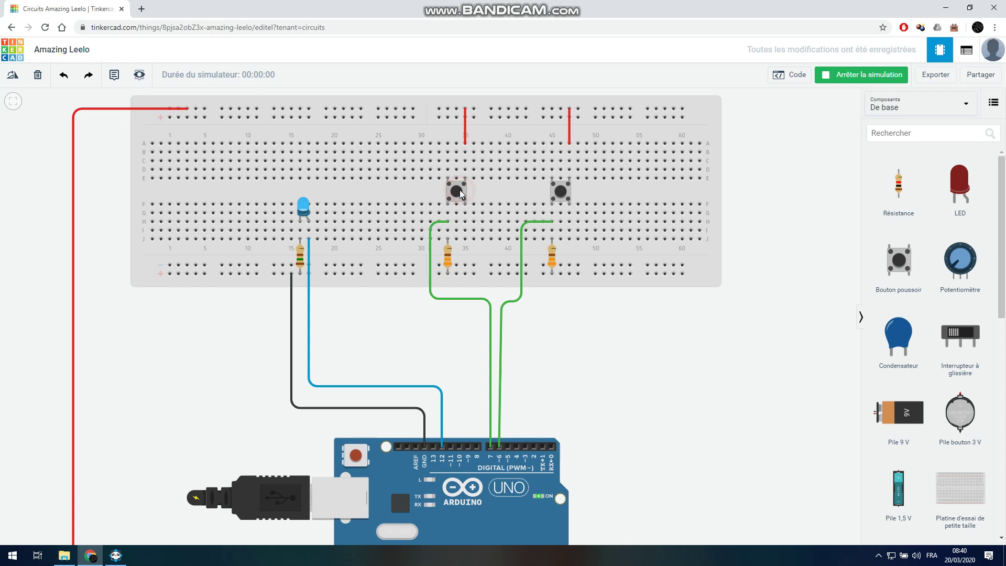
click(560, 195)
click(832, 75)
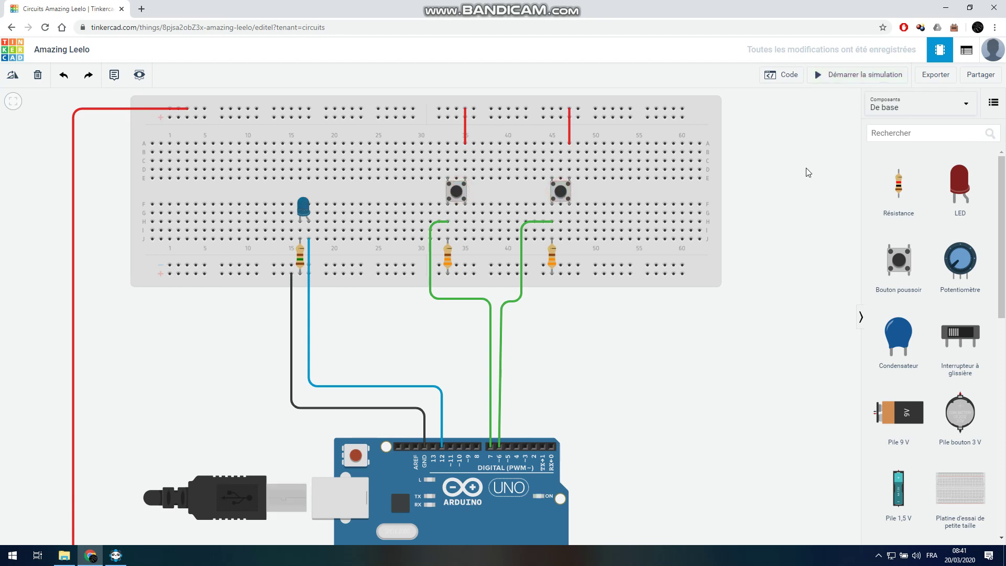
Rename the circuit as Truc
scroll(808, 173, down, 2)
scroll(796, 233, down, 3)
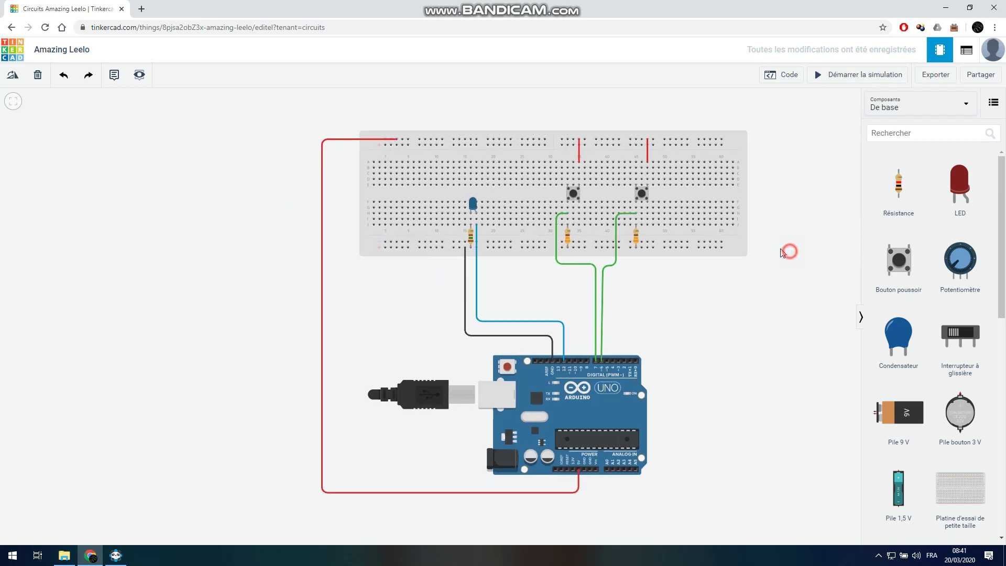
drag(782, 253, 714, 253)
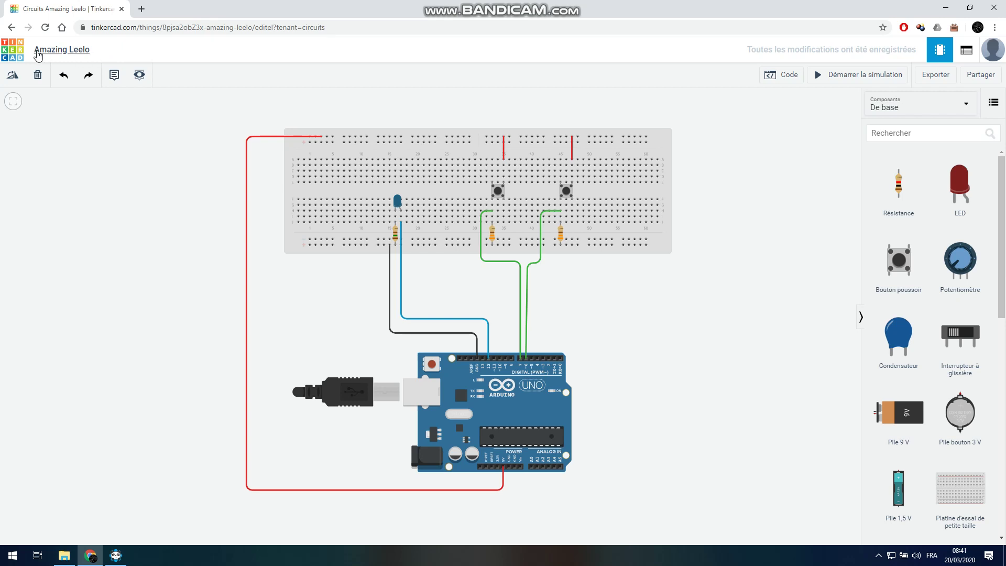
click(97, 50)
click(84, 50)
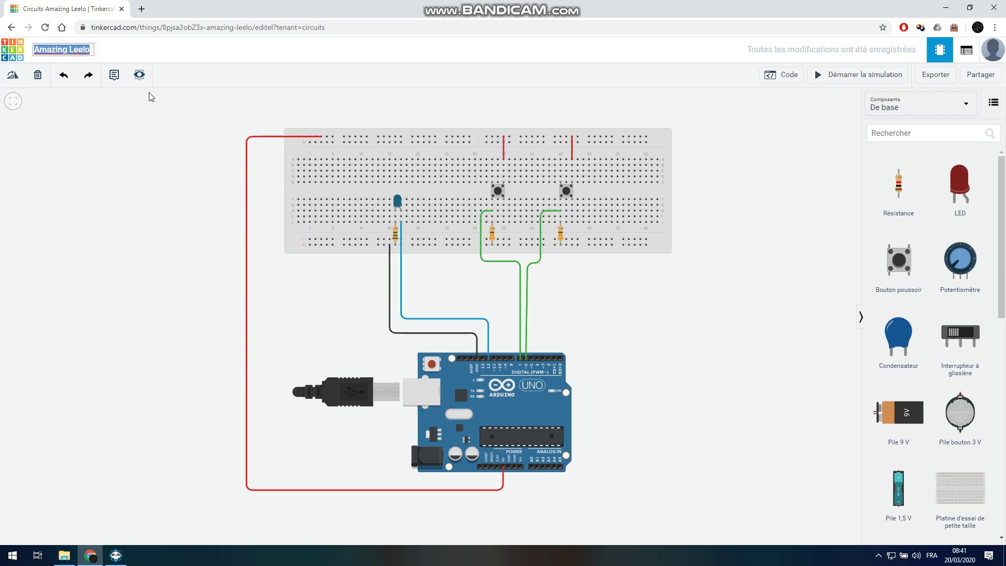
text(Truc)
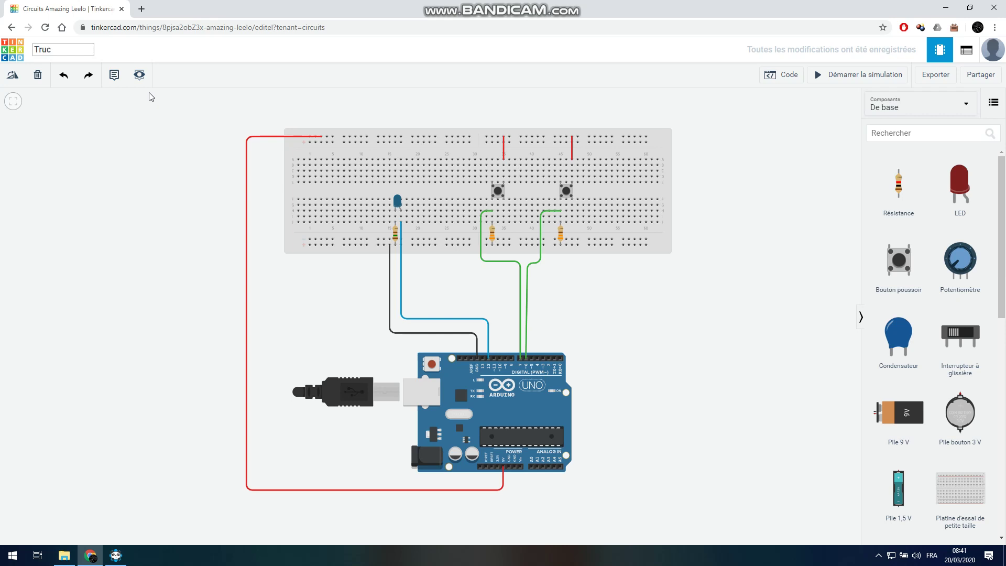
click(138, 126)
mouse_move(1002, 220)
mouse_down()
mouse_move(998, 459)
mouse_move(999, 230)
mouse_up()
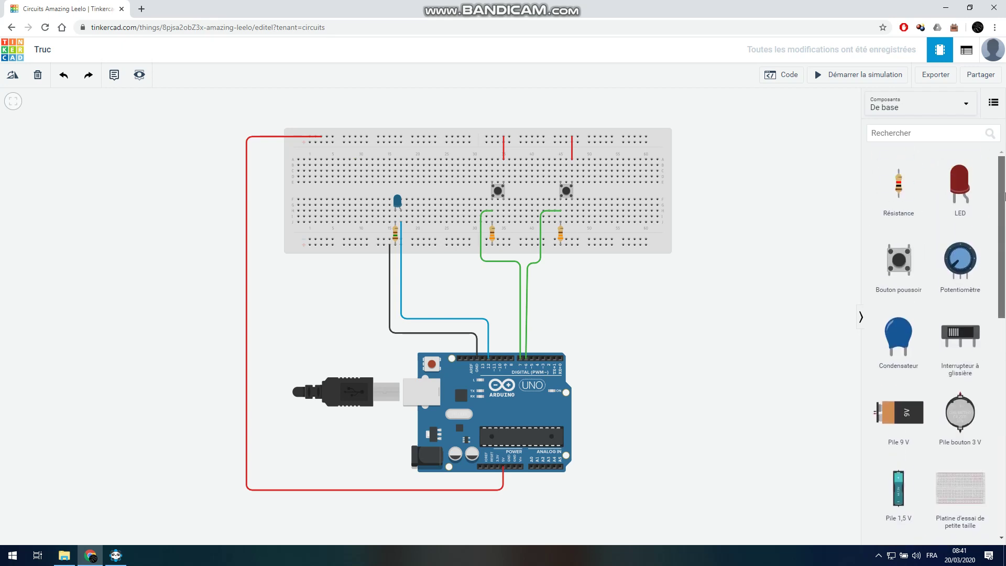